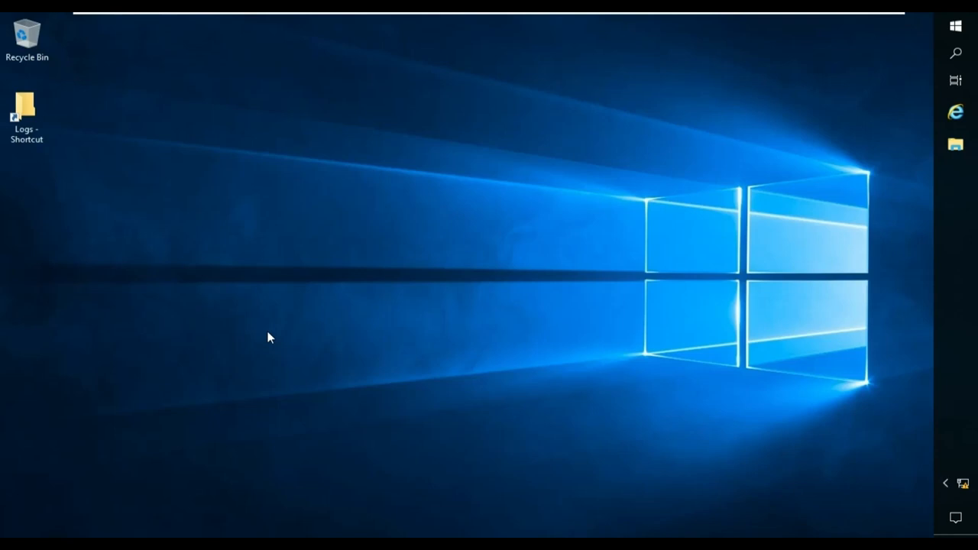
Launch the console and show Administration > Site Configuration > Sites with secondary site S01 selected
left_click(957, 26)
left_click(603, 50)
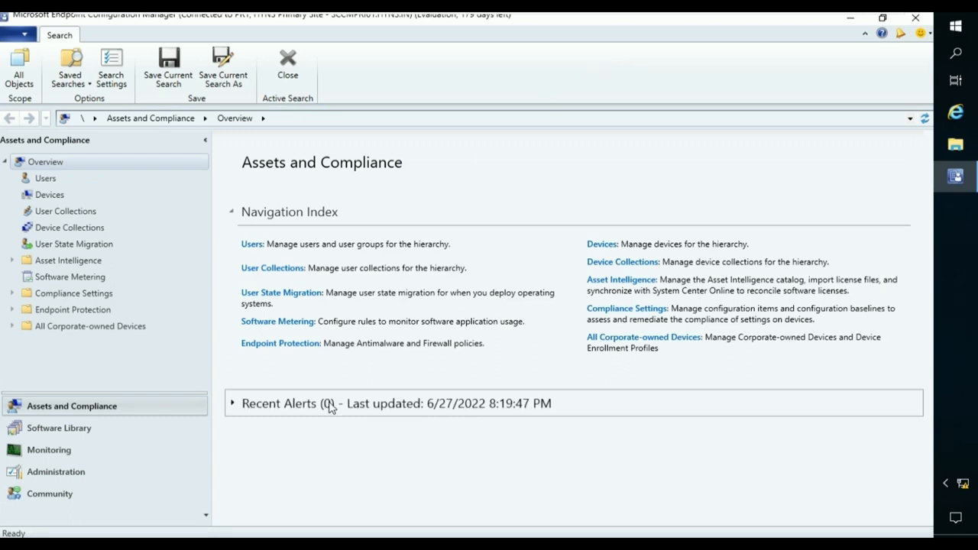
left_click(104, 477)
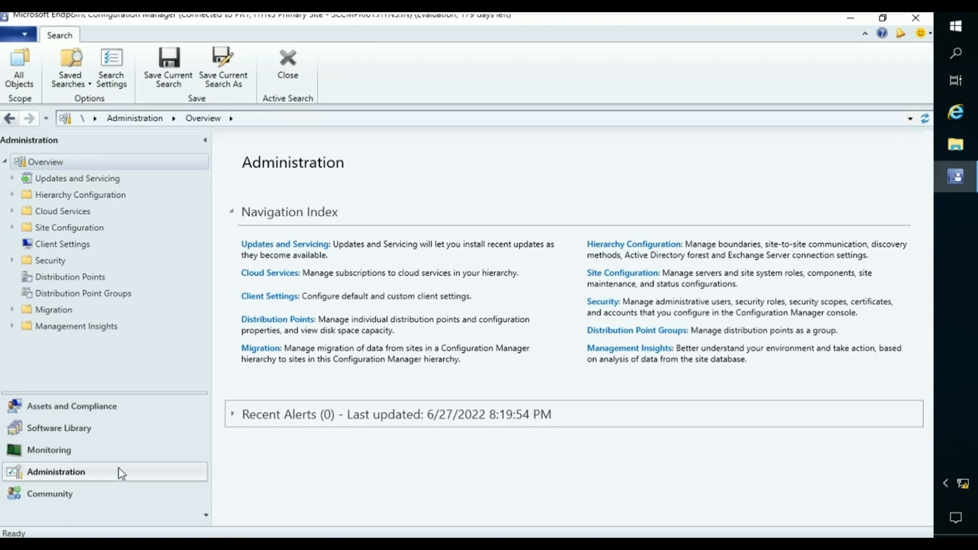
left_click(12, 228)
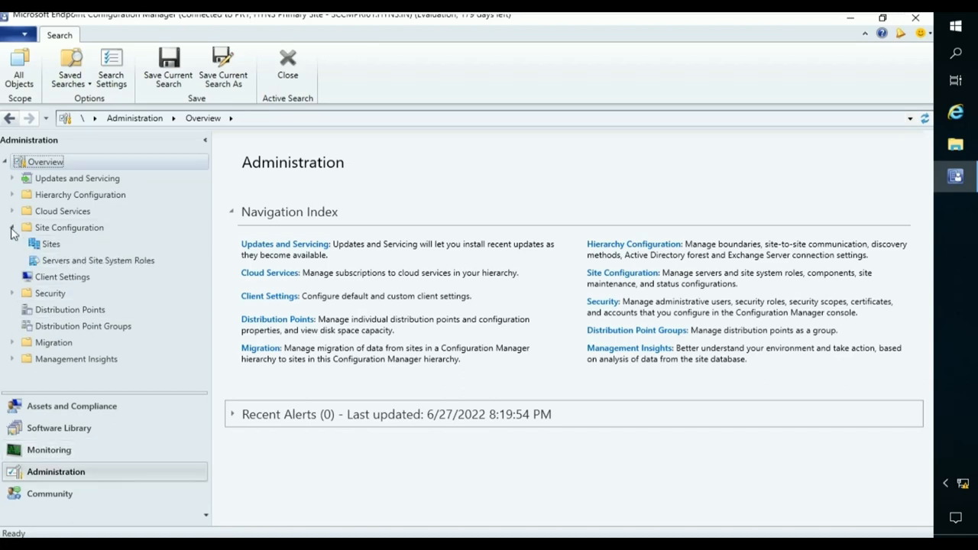
left_click(50, 244)
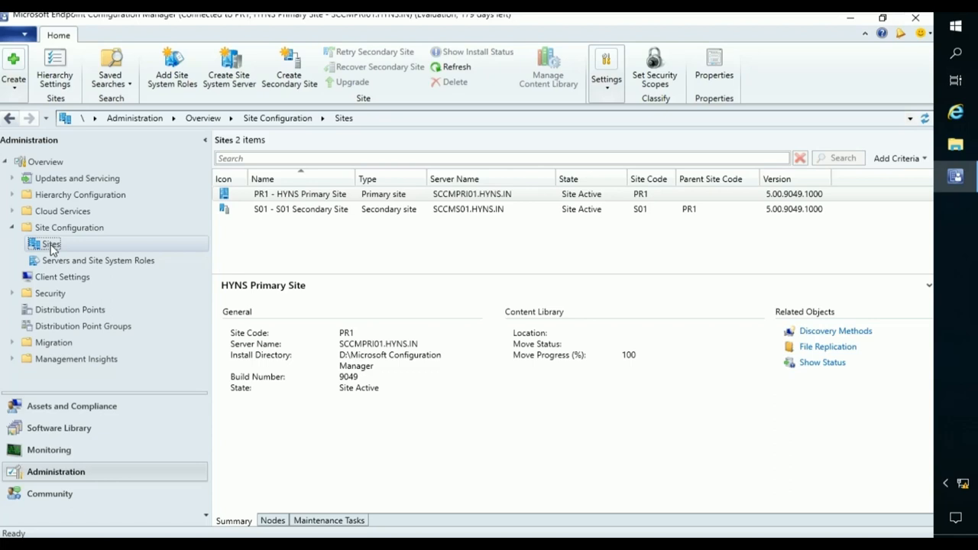
left_click(343, 222)
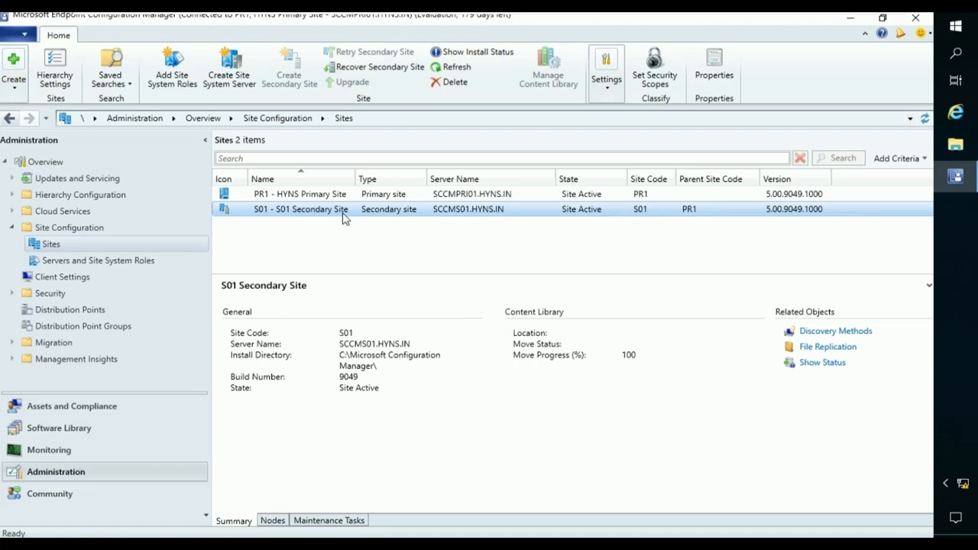
Delete the S01 secondary site from its context menu, launching the Delete Secondary Site Wizard
right_click(343, 217)
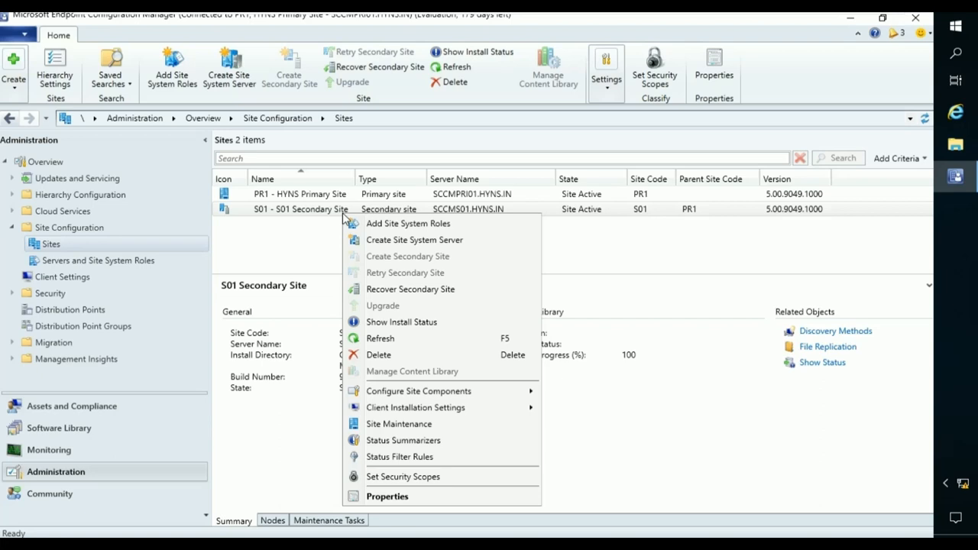
left_click(378, 355)
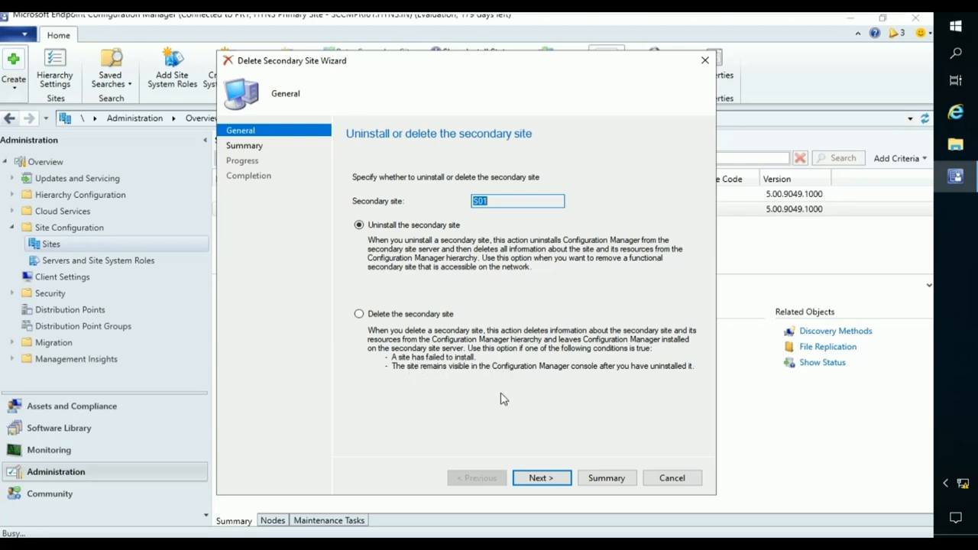
Keep Uninstall the secondary site, confirm the summary and finish the wizard so S01 reads Deleting
left_click(540, 478)
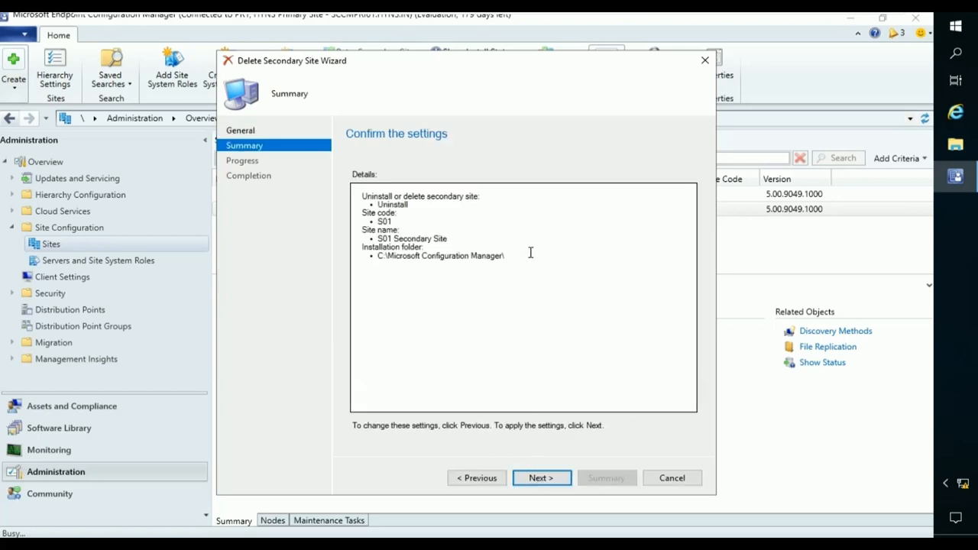
left_click_drag(530, 255, 341, 181)
left_click(464, 296)
left_click(540, 478)
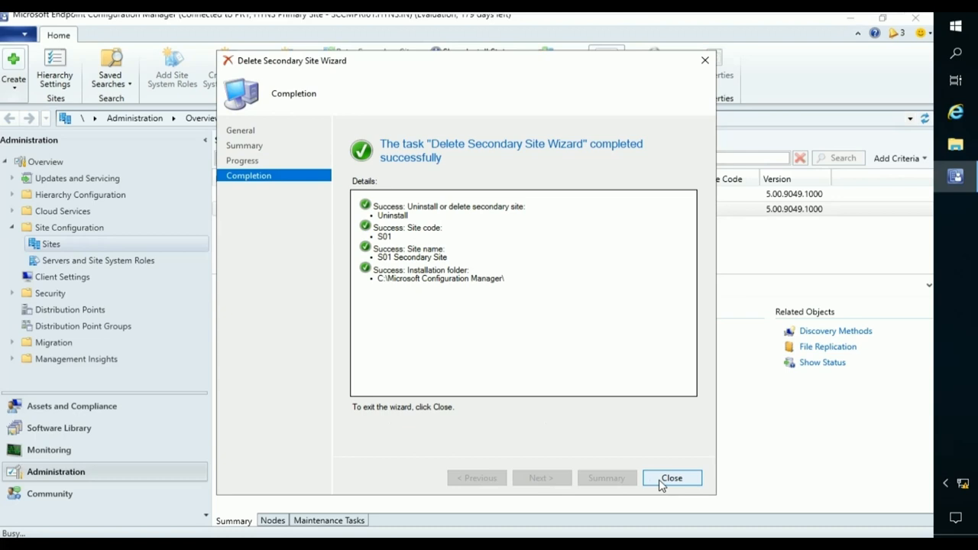
left_click(671, 478)
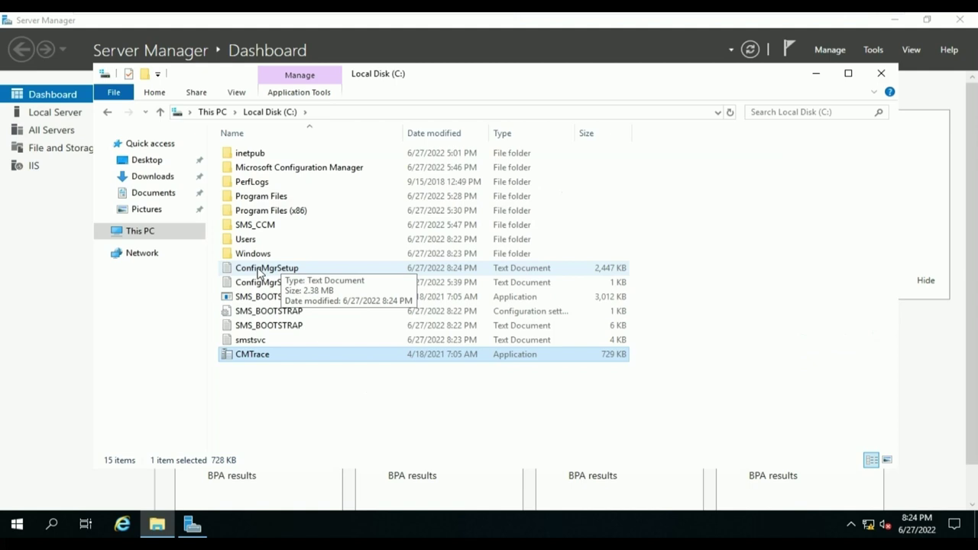
Open C:\ConfigMgrSetup.log with the Configuration Manager Trace Log Tool
left_click(260, 268)
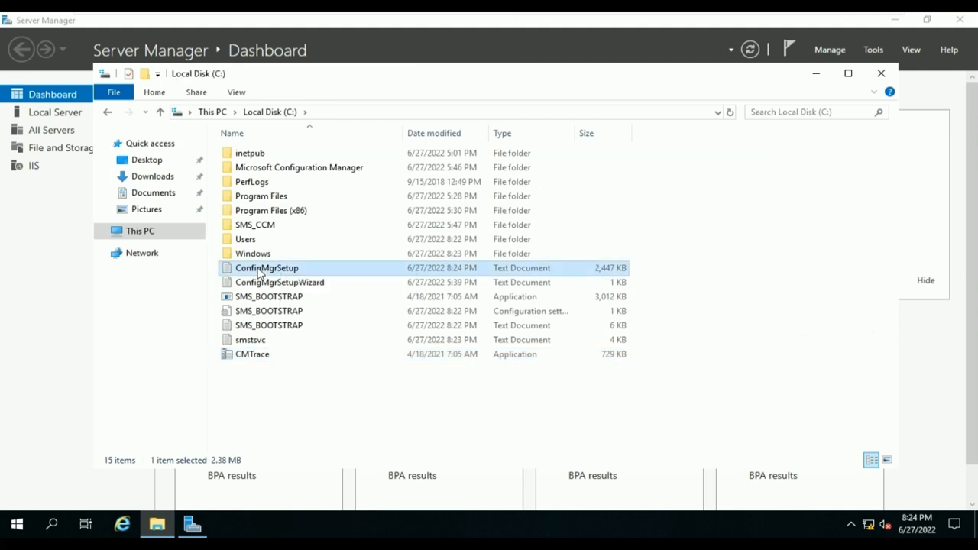
right_click(260, 267)
mouse_move(302, 323)
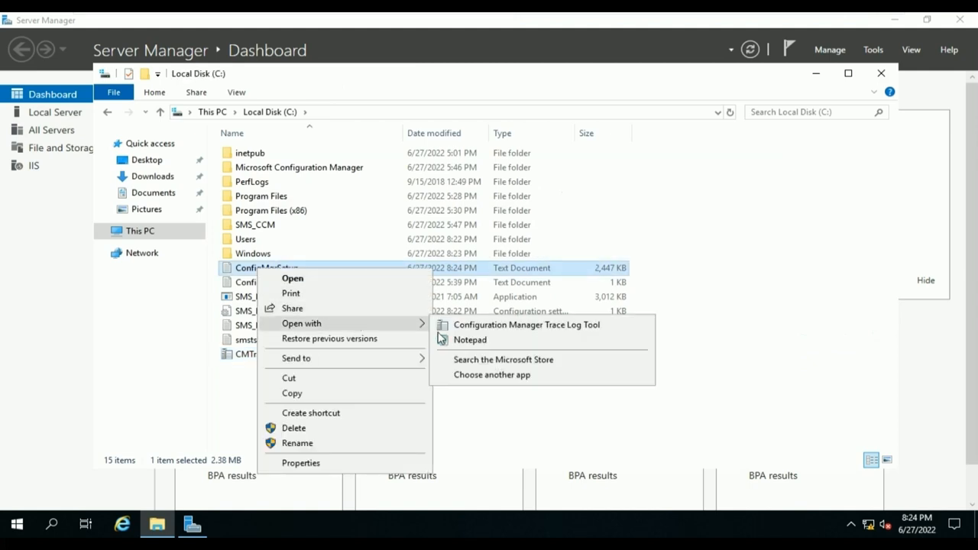
left_click(483, 328)
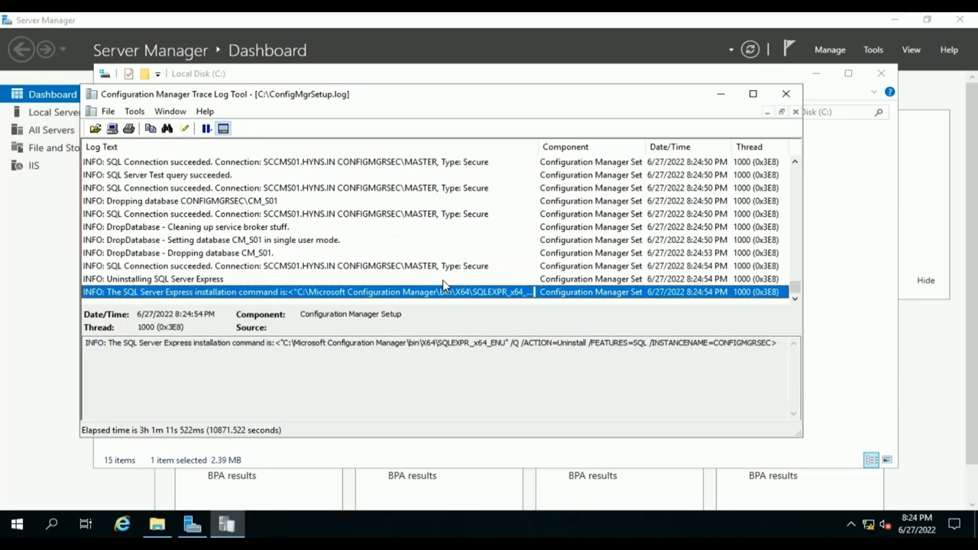
Maximize CMTrace and review the /deinstall start entries down to the SQLEXPR uninstall command for CONFIGMGRSEC
left_click(752, 93)
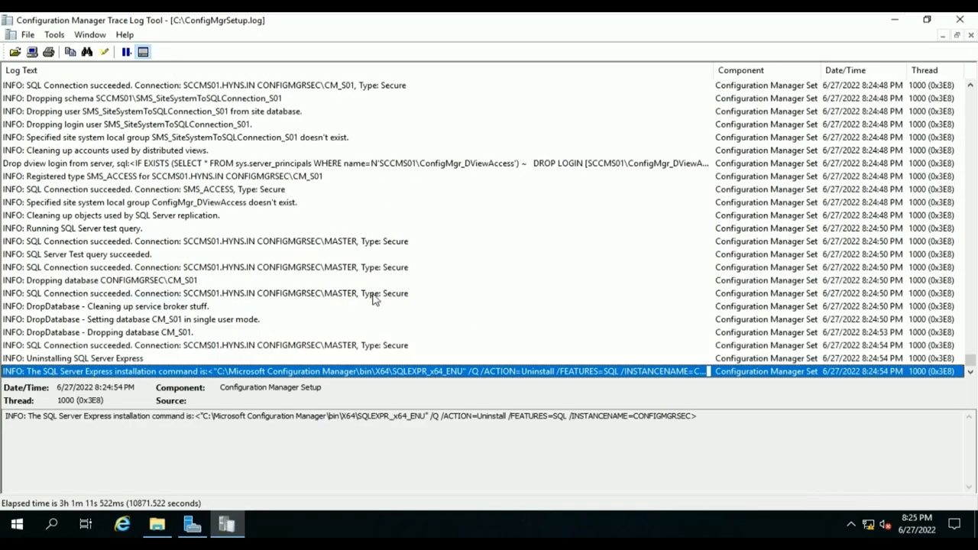
scroll(374, 298, "up", 5)
scroll(374, 298, "up", 5)
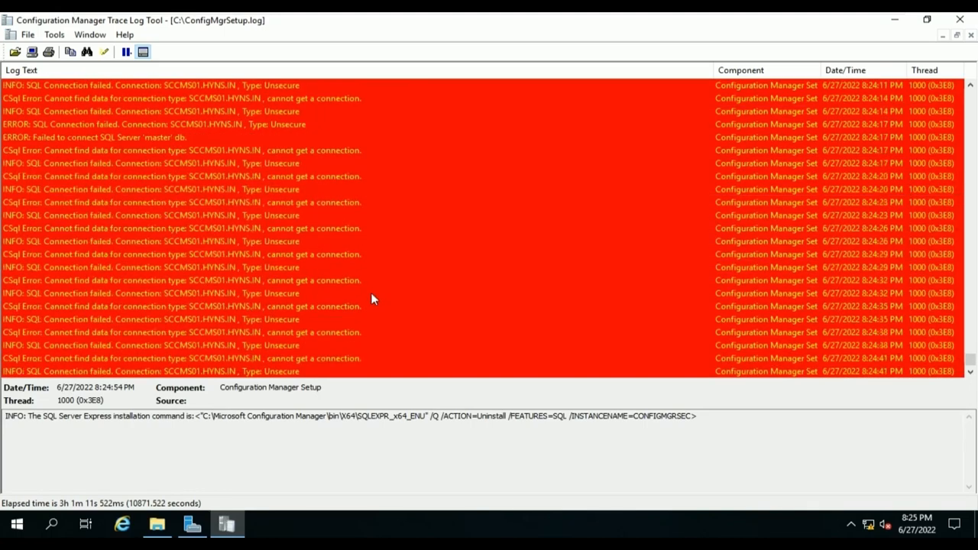
scroll(375, 298, "up", 5)
scroll(374, 298, "up", 5)
scroll(371, 292, "up", 5)
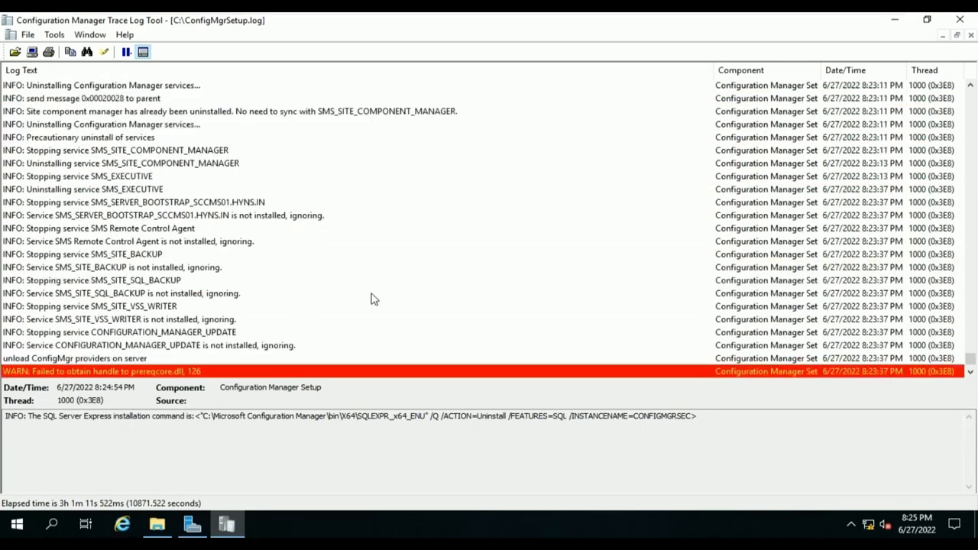
scroll(370, 292, "up", 5)
scroll(370, 292, "up", 5)
scroll(371, 293, "up", 5)
scroll(374, 298, "up", 4)
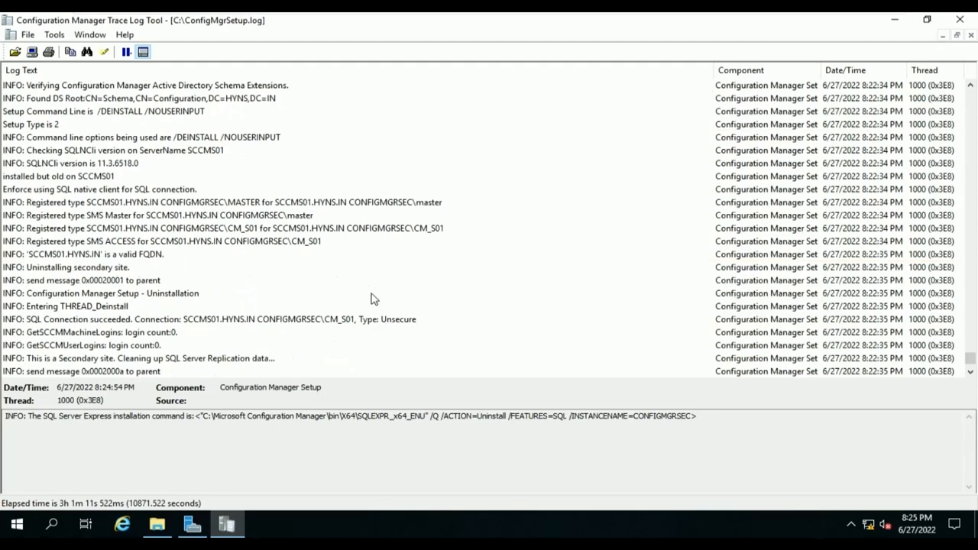
scroll(374, 298, "up", 4)
scroll(375, 298, "up", 4)
scroll(375, 298, "up", 4)
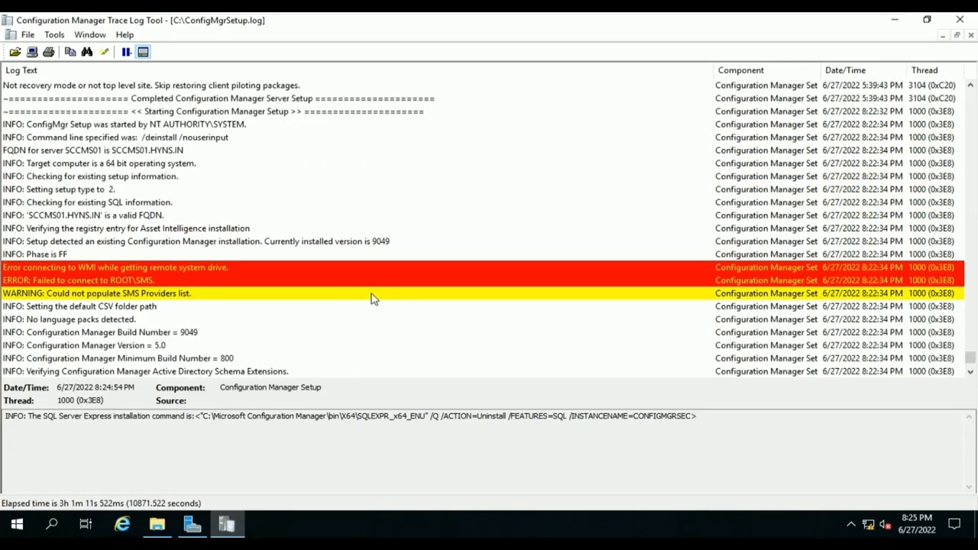
scroll(373, 296, "up", 1)
scroll(304, 239, "up", 1)
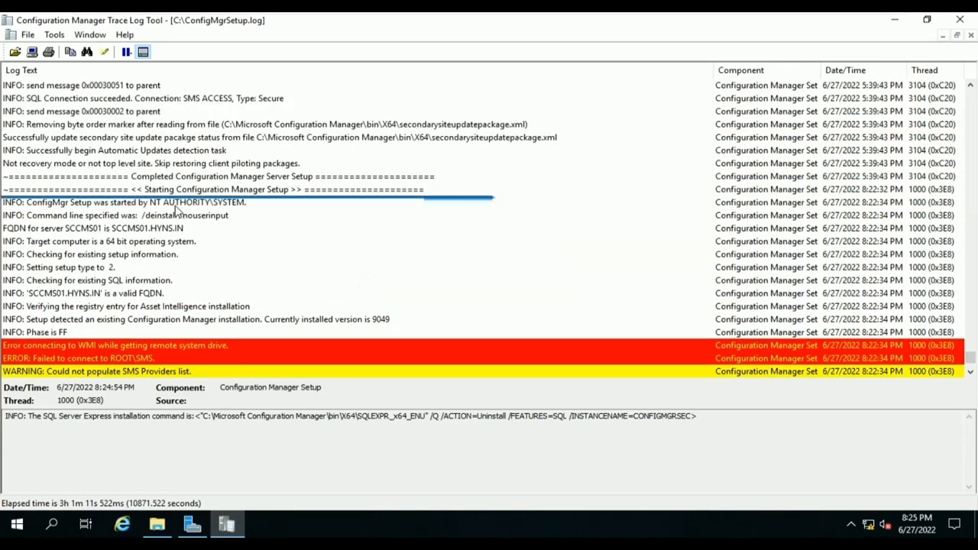
left_click(177, 203)
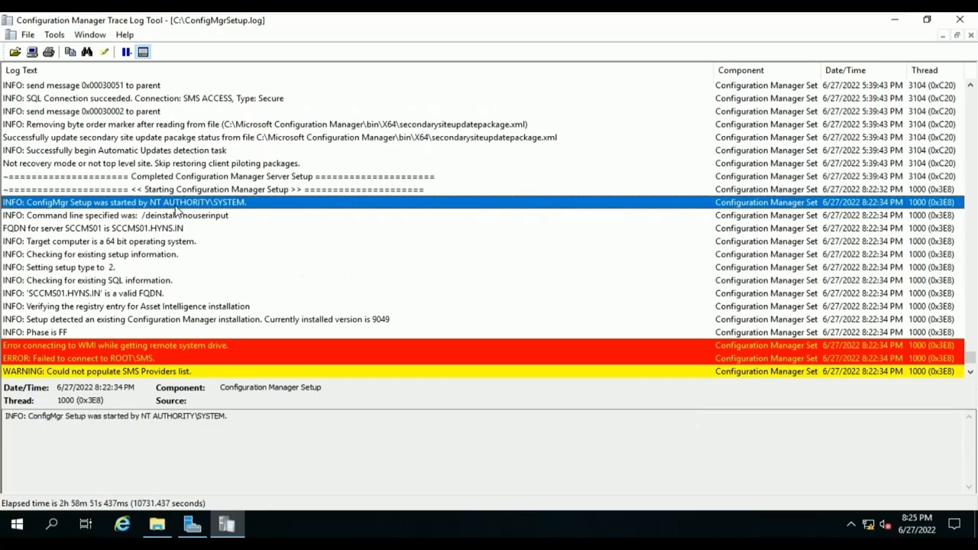
left_click(212, 216)
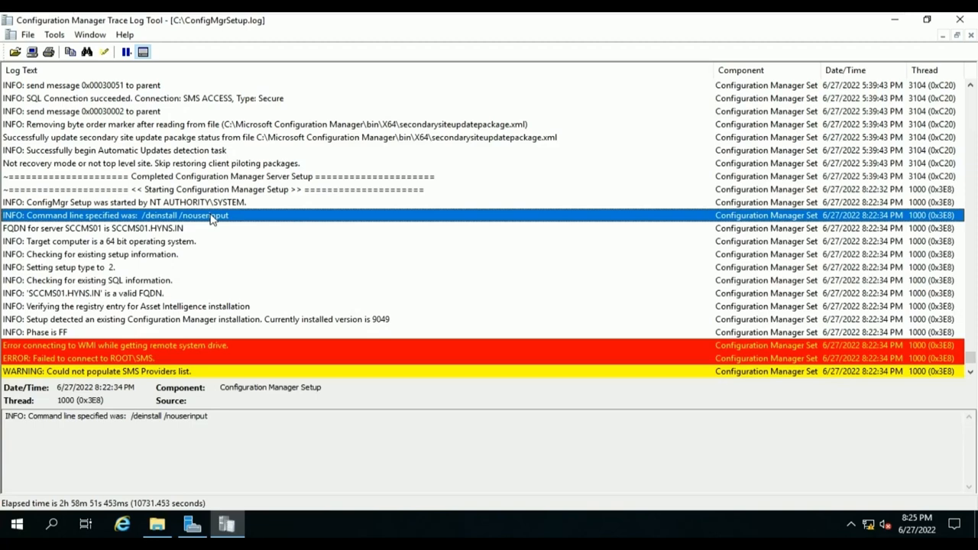
scroll(212, 218, "down", 3)
scroll(191, 191, "down", 2)
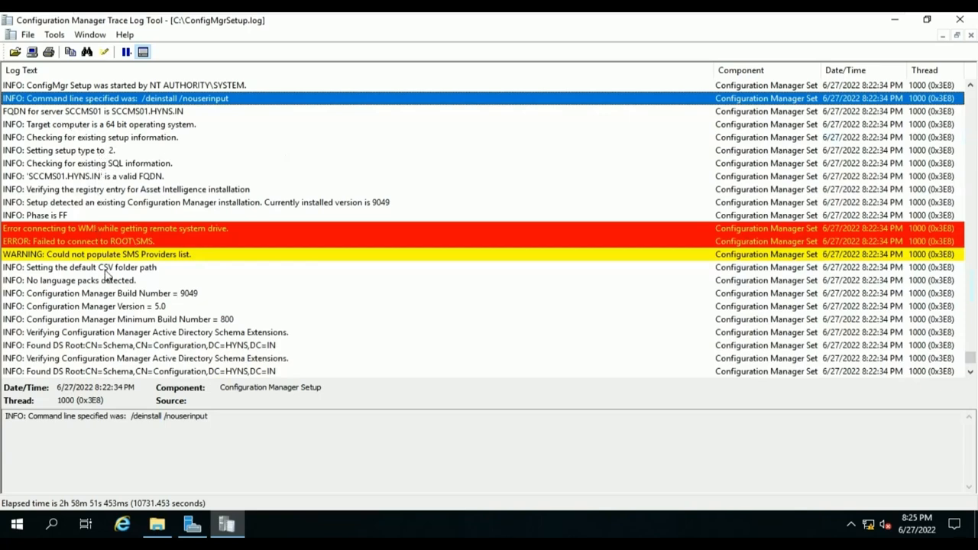
scroll(107, 275, "down", 3)
scroll(107, 275, "down", 3)
scroll(107, 275, "down", 4)
scroll(107, 279, "down", 4)
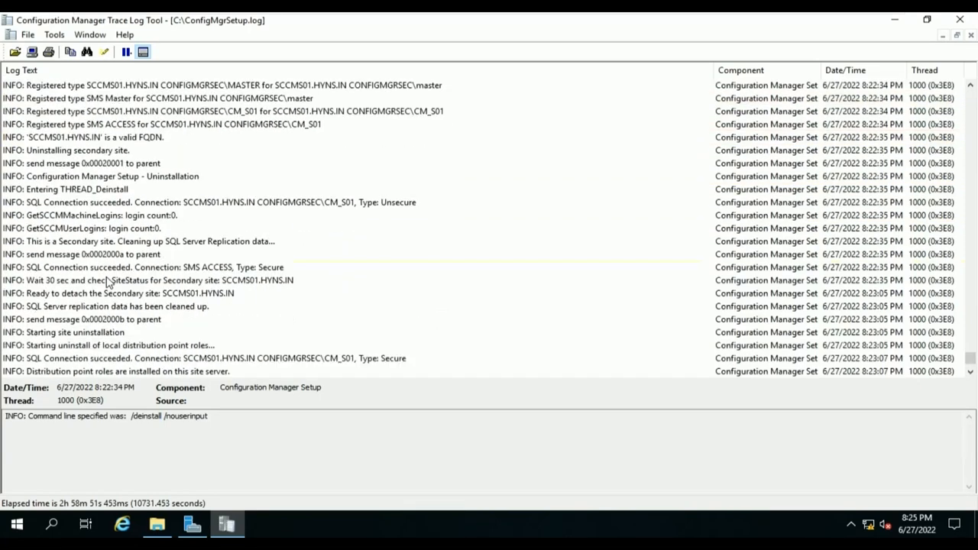
scroll(107, 281, "down", 5)
scroll(107, 281, "down", 5)
scroll(115, 283, "down", 4)
scroll(150, 296, "down", 5)
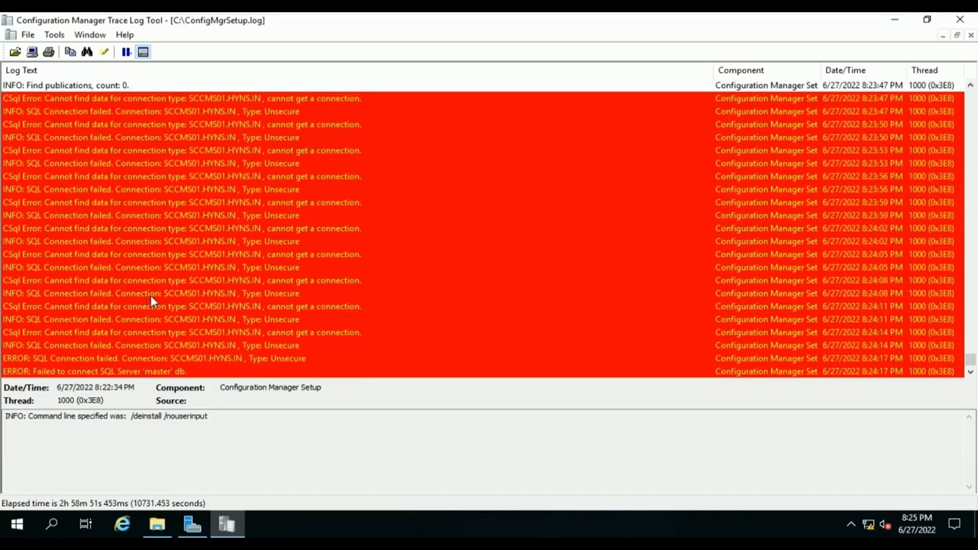
scroll(150, 296, "down", 5)
scroll(229, 305, "down", 5)
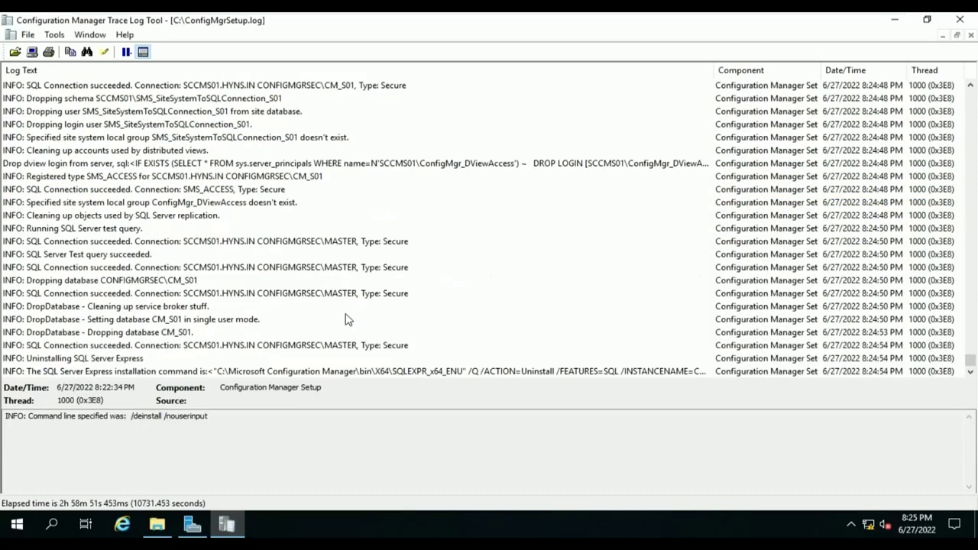
left_click(224, 373)
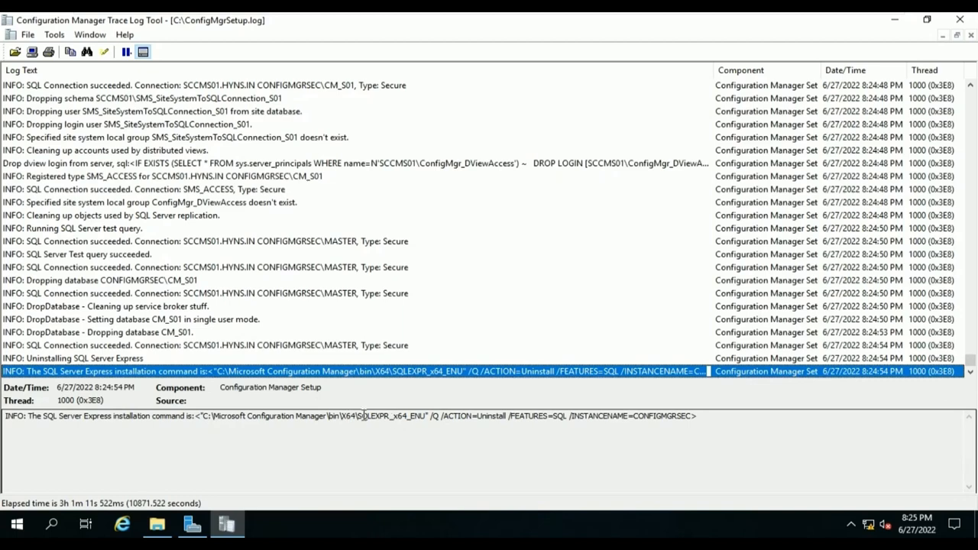
left_click_drag(359, 416, 698, 418)
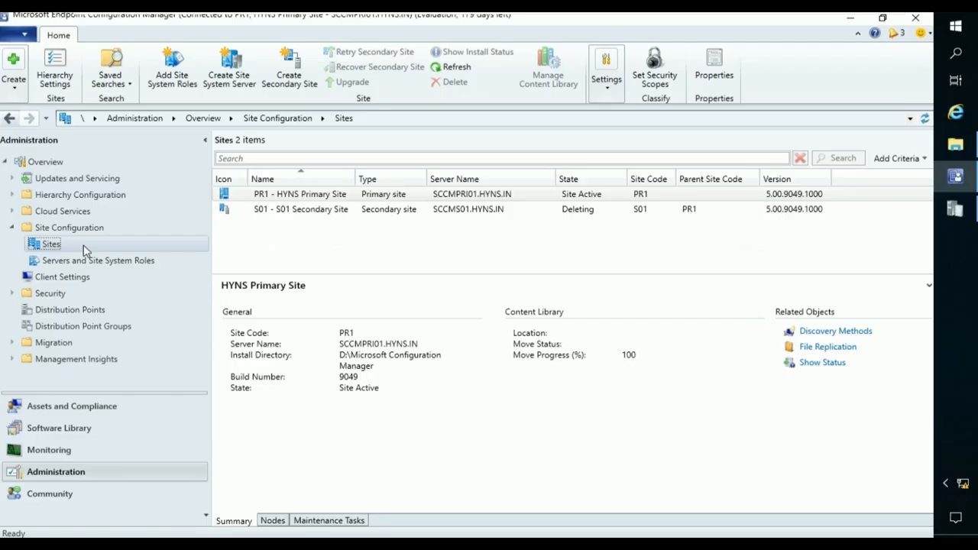
Show Install Status for S01 and read each Passed uninstall row from bootstrap to database removal
left_click(404, 211)
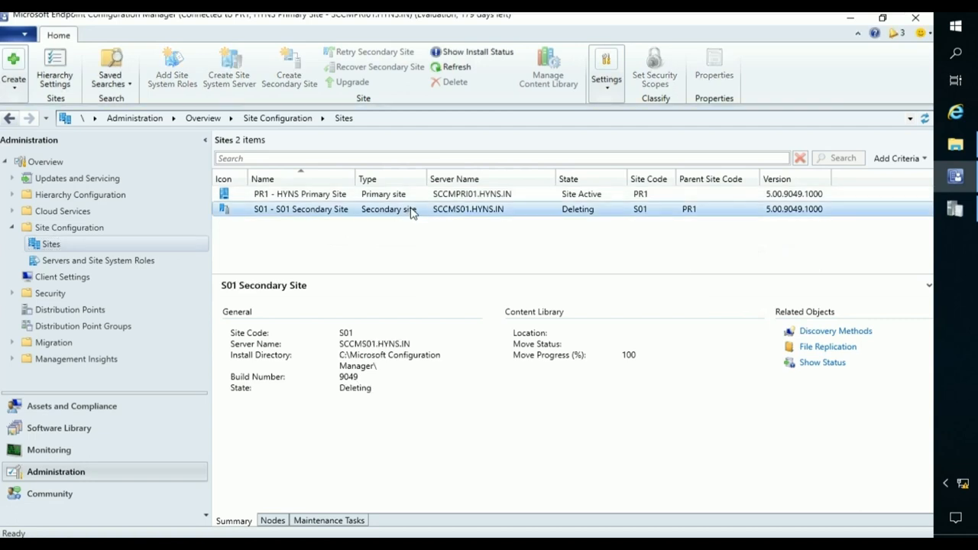
left_click(477, 52)
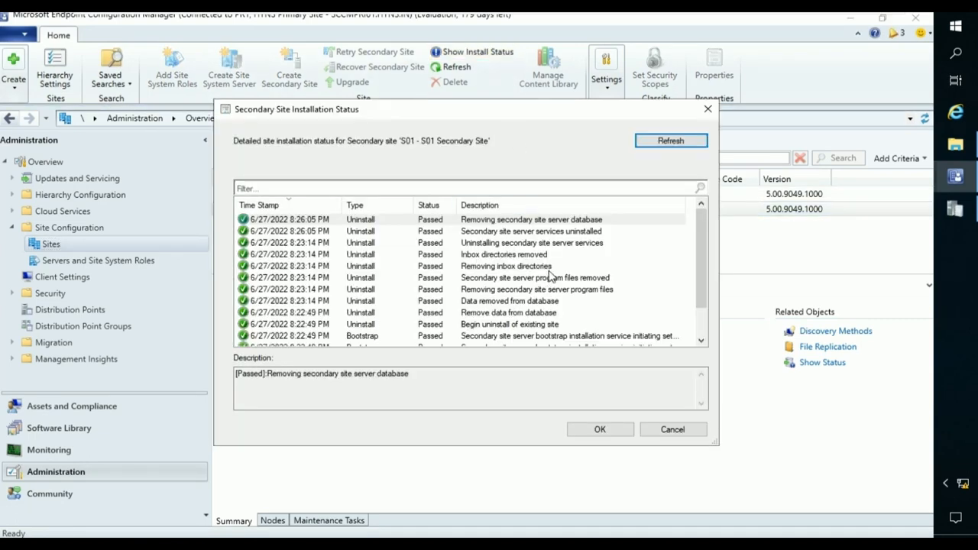
scroll(550, 277, "down", 1)
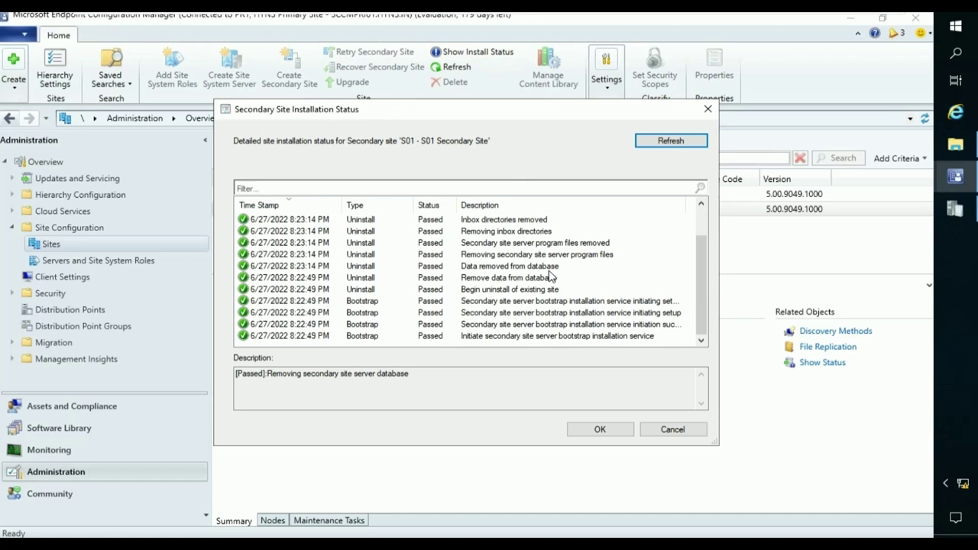
left_click(556, 337)
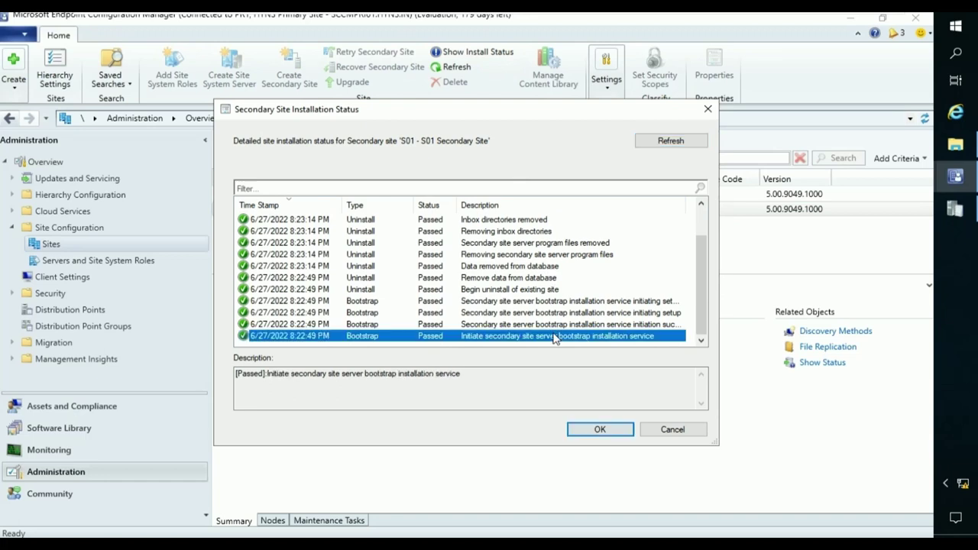
left_click(519, 326)
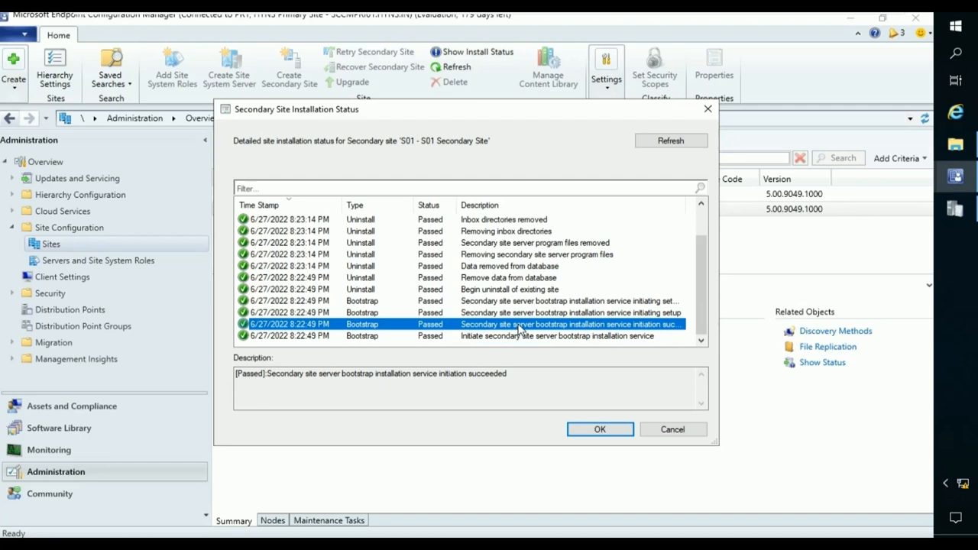
scroll(521, 305, "up", 1)
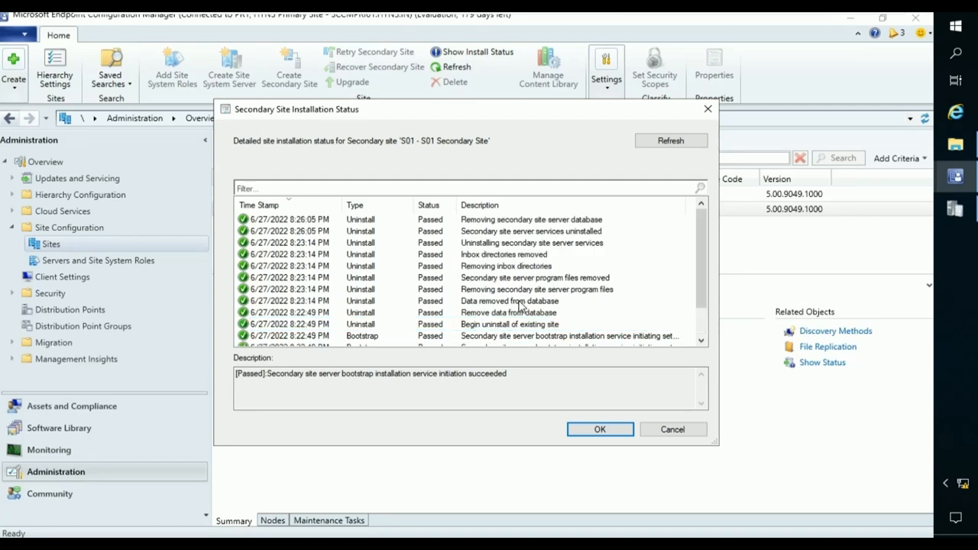
left_click(528, 243)
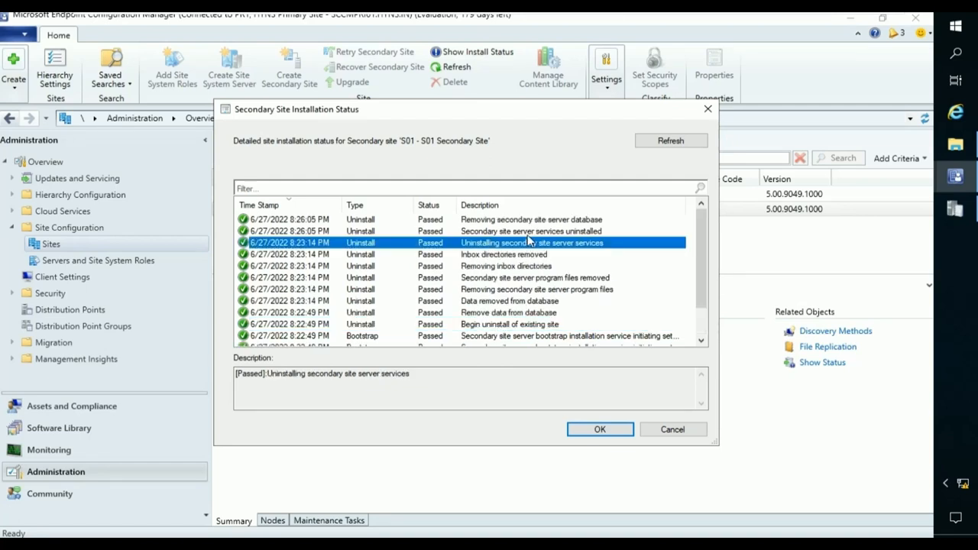
left_click(532, 231)
left_click(535, 220)
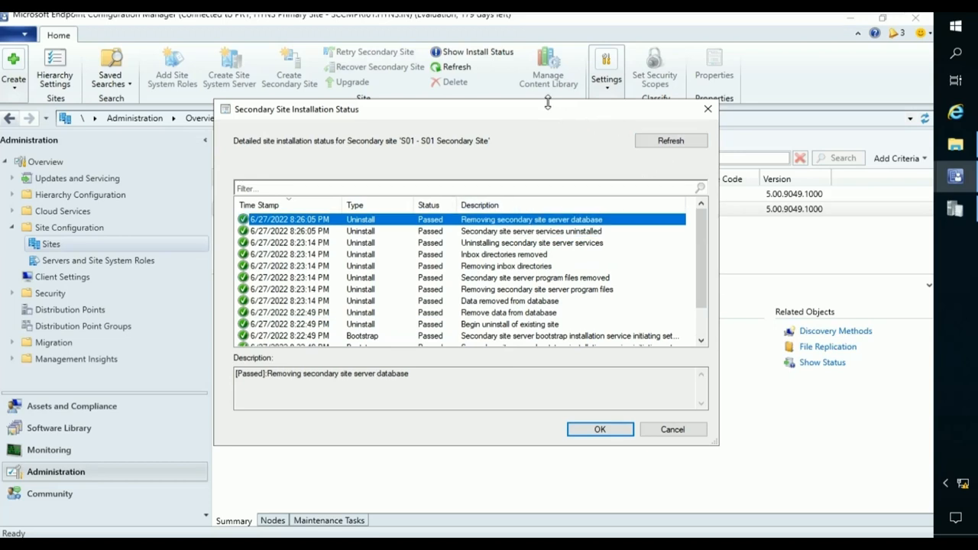
left_click_drag(552, 113, 759, 121)
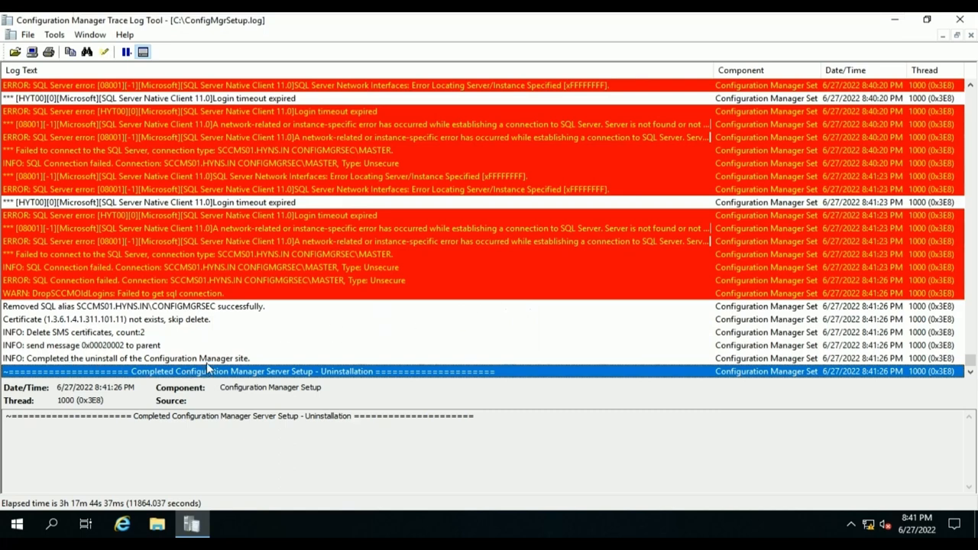
Read the final 'Completed Configuration Manager Server Setup - Uninstallation' log line, then return to SCCMPRI01
left_click(121, 348)
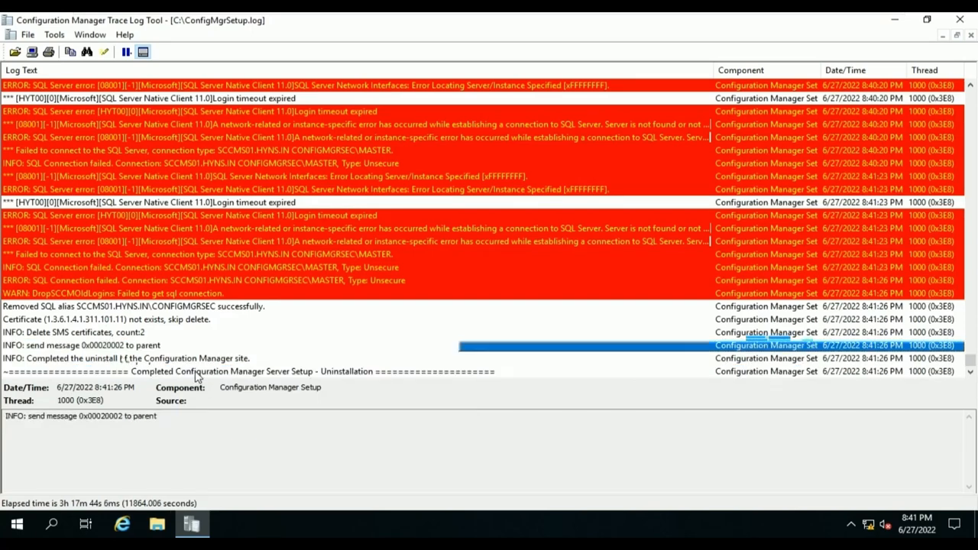
left_click(196, 373)
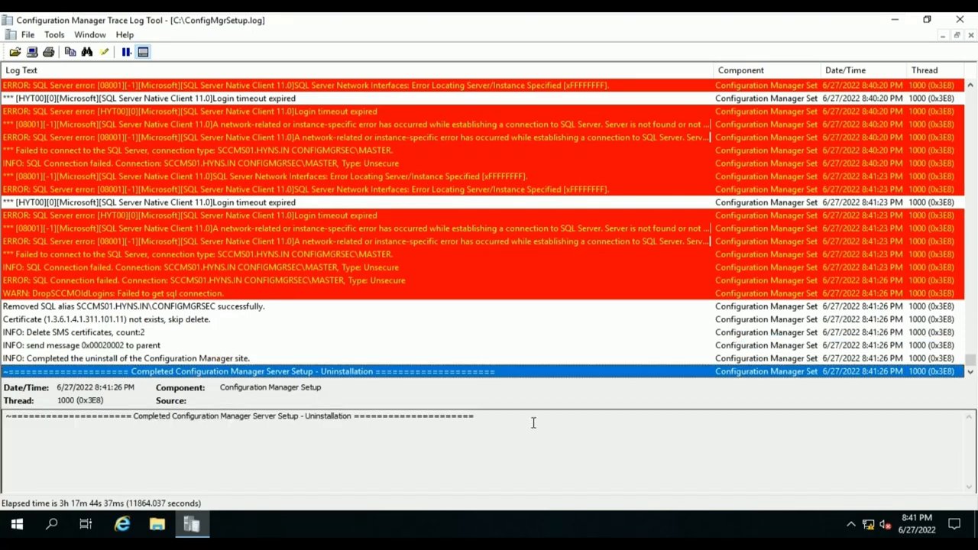
left_click_drag(533, 423, 97, 415)
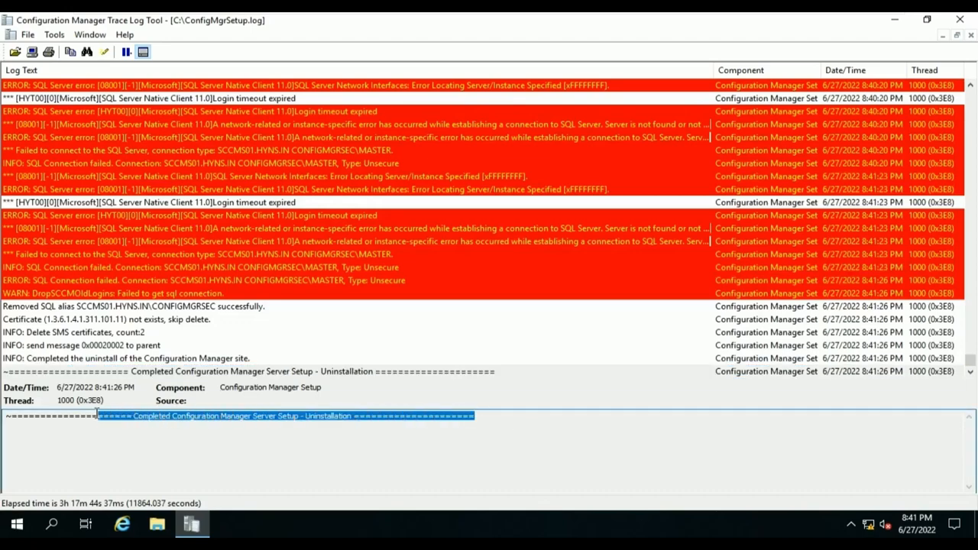
left_click(507, 414)
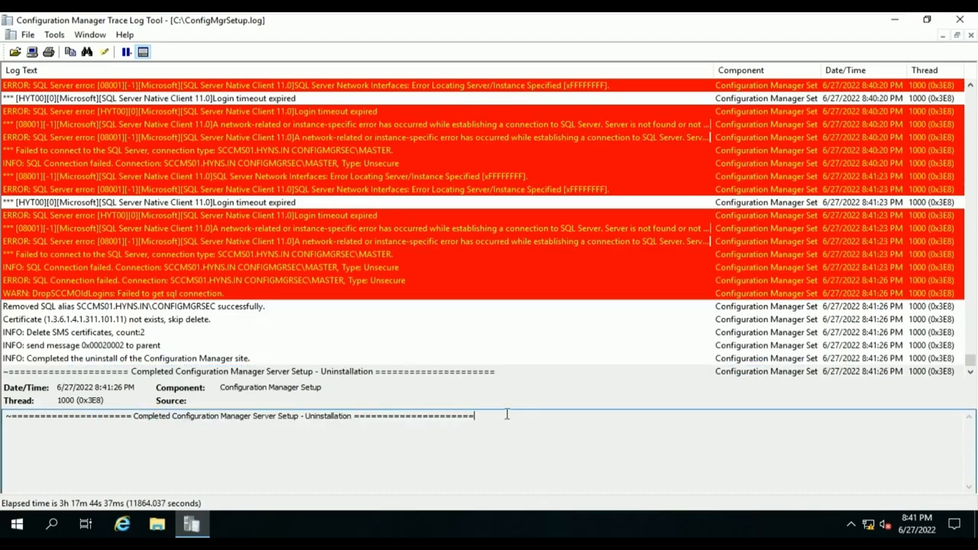
left_click(746, 23)
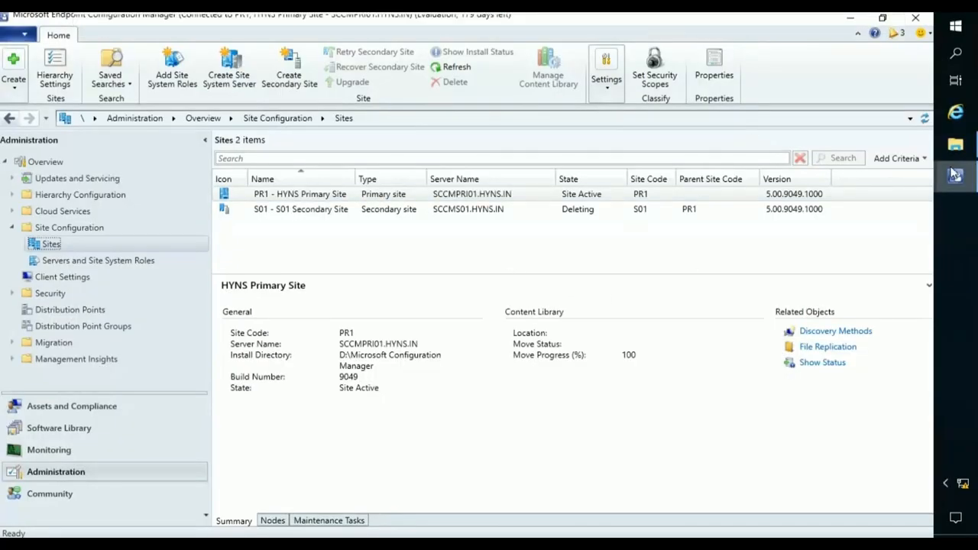
Refresh the install status and Sites list until S01 disappears, then show Servers and Site System Roles
mouse_move(955, 176)
left_click(866, 240)
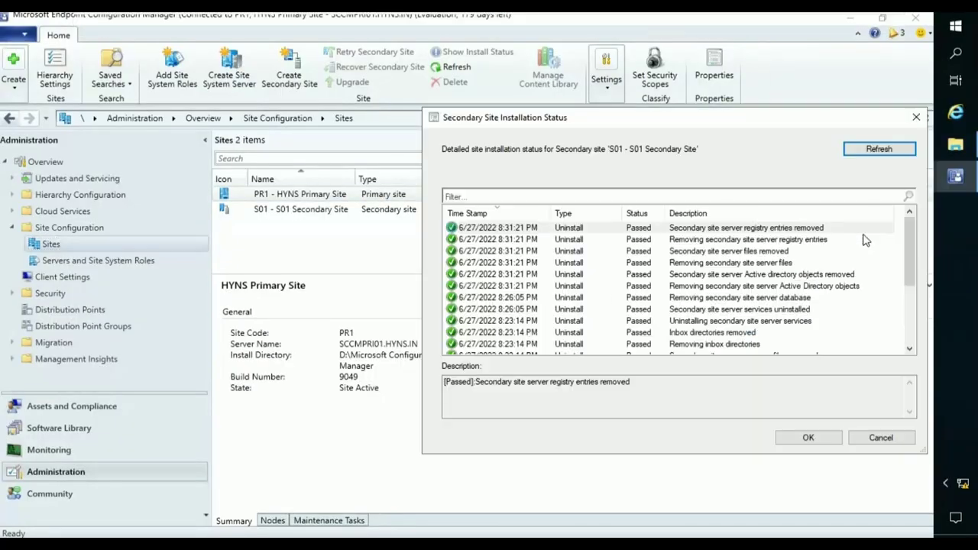
left_click(878, 149)
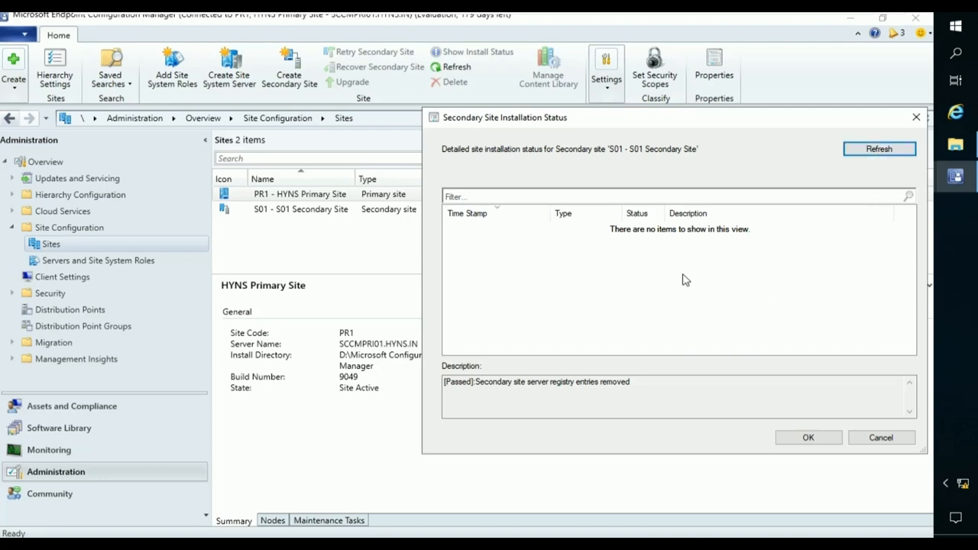
left_click(916, 117)
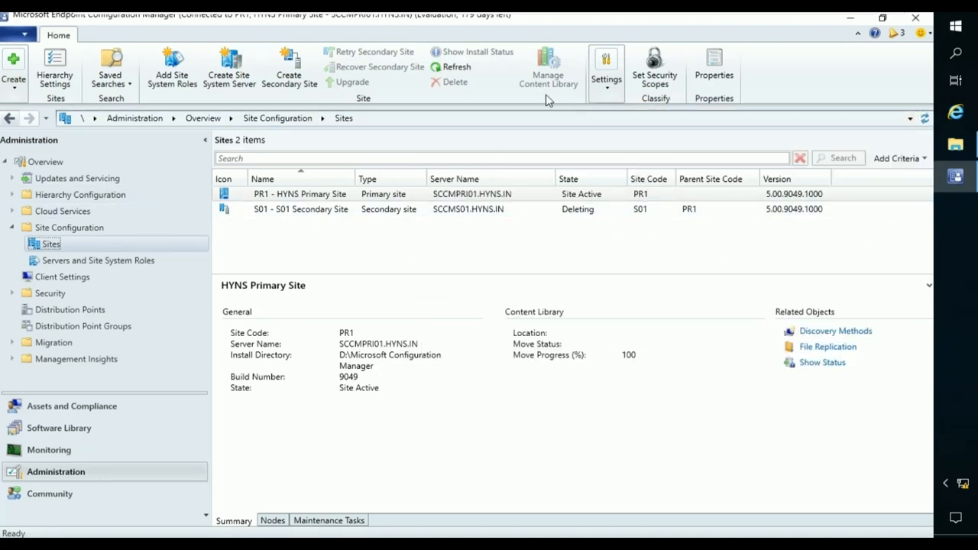
left_click(451, 67)
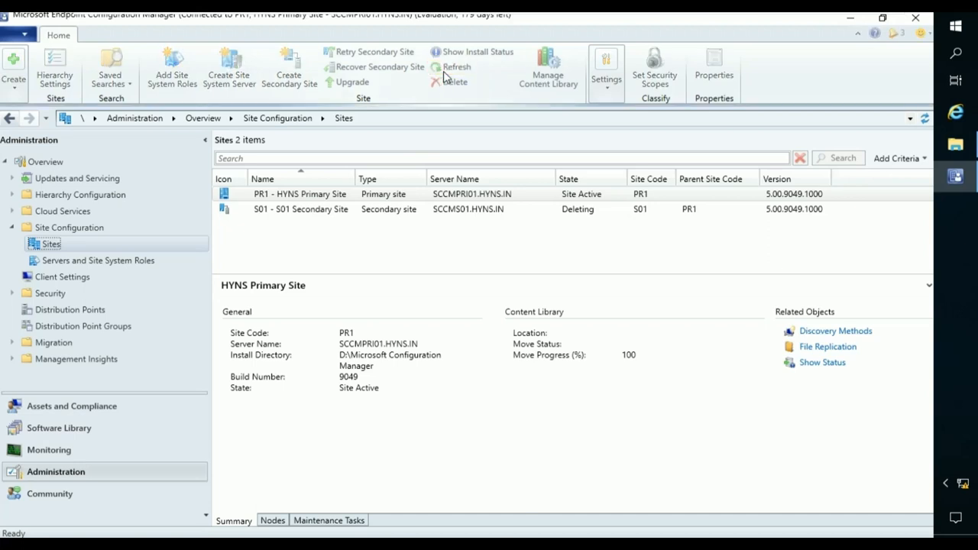
left_click(925, 118)
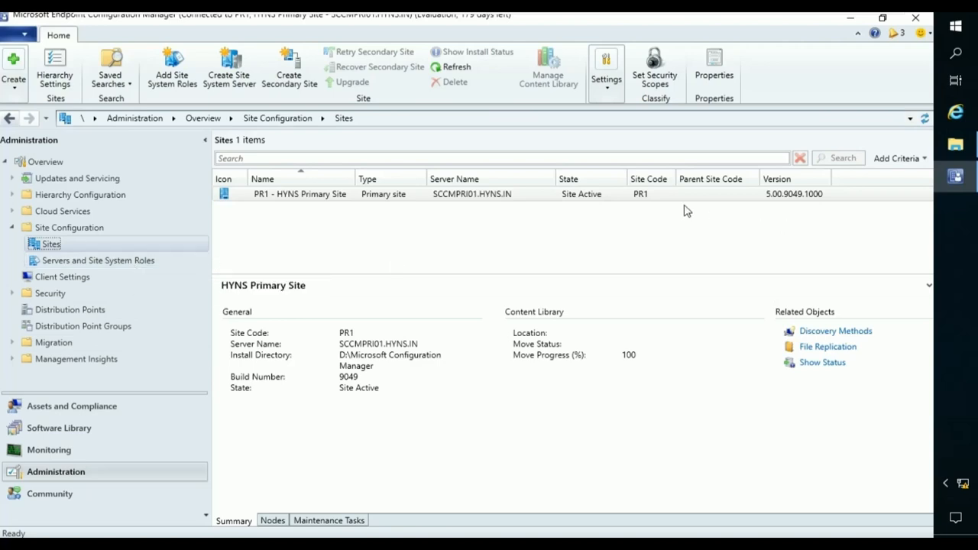
left_click(98, 259)
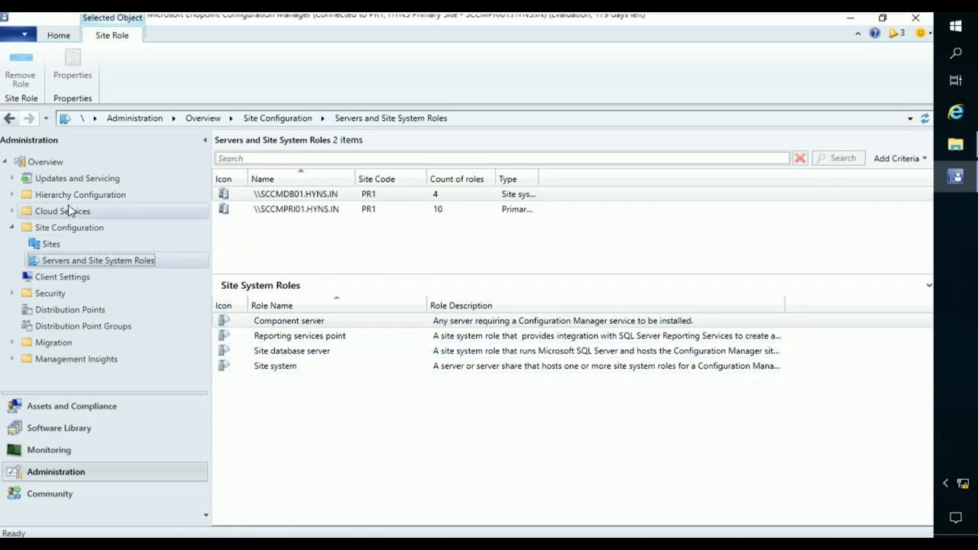
Expand Hierarchy Configuration and show the Boundaries list with HYNS and S01
left_click(13, 195)
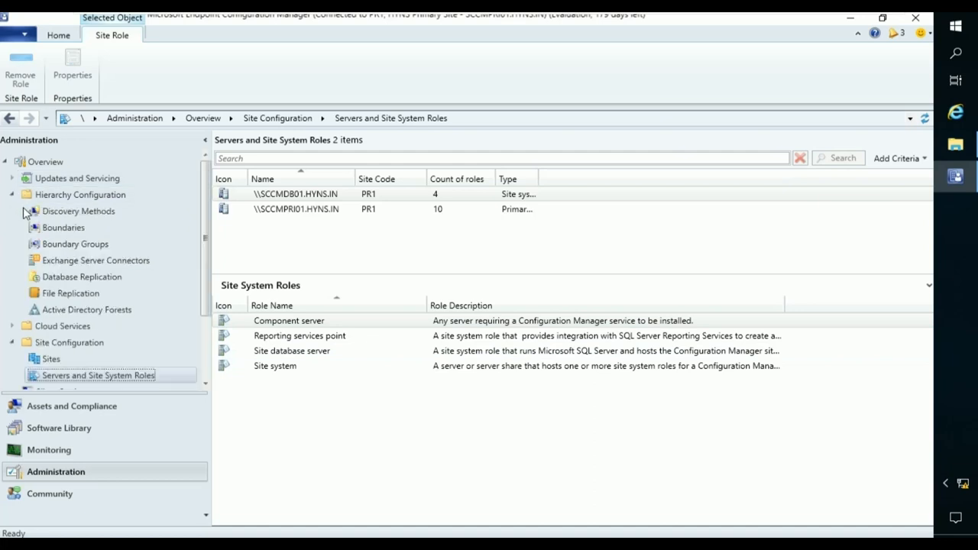
left_click(63, 227)
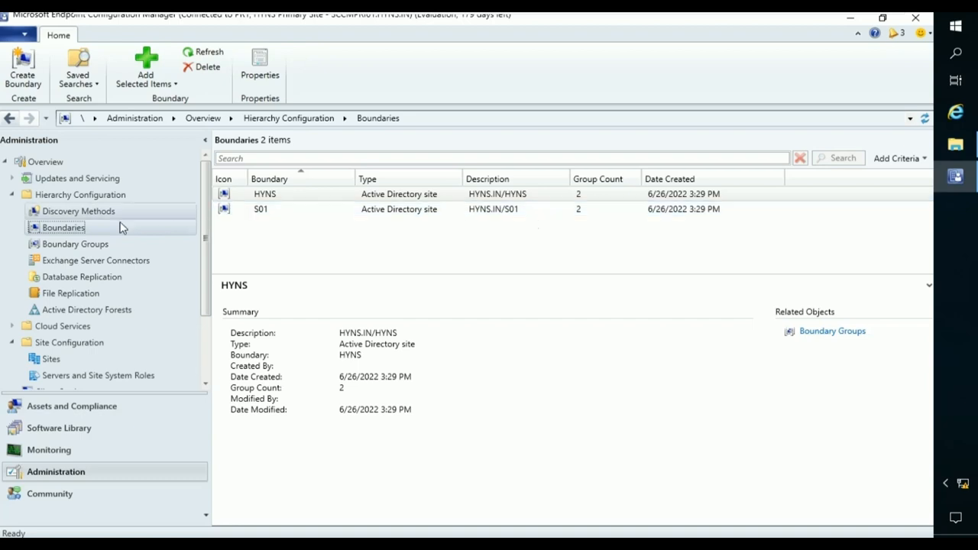
In Boundary Groups, delete the S01 Site Assignment group and confirm
left_click(75, 243)
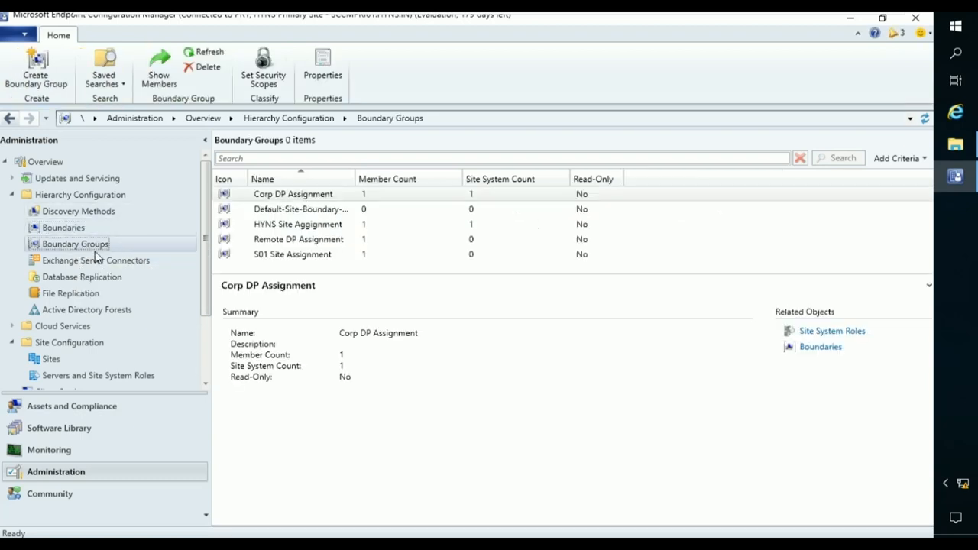
left_click(314, 254)
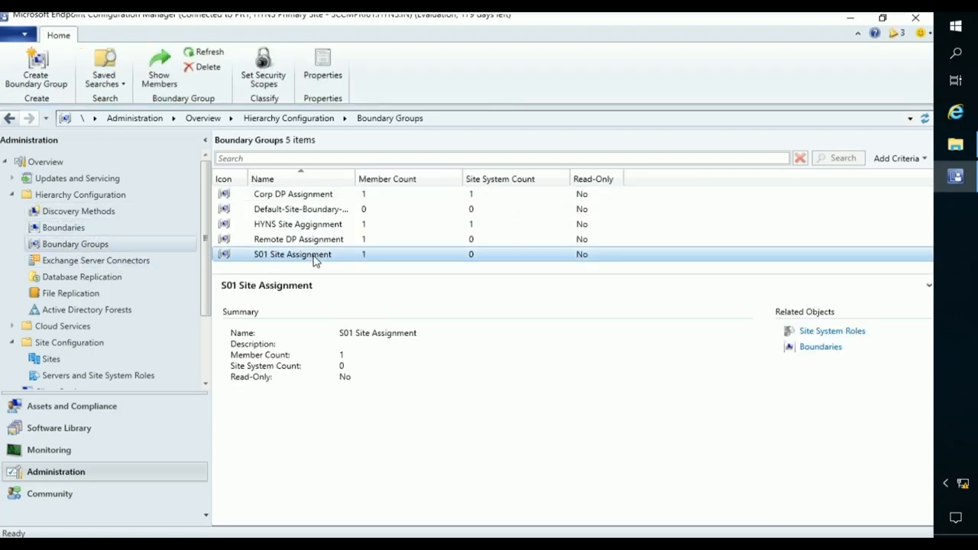
left_click(336, 239, "ctrl")
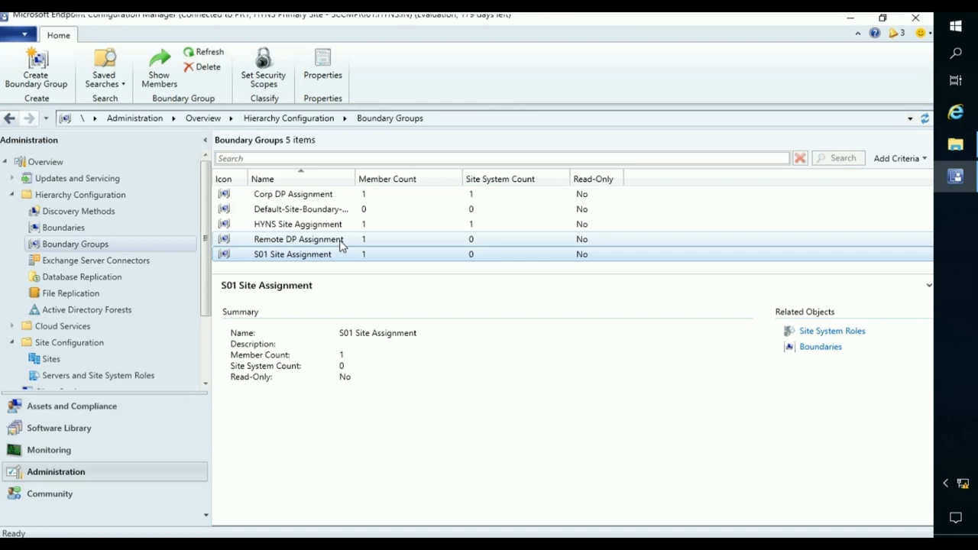
left_click(348, 254)
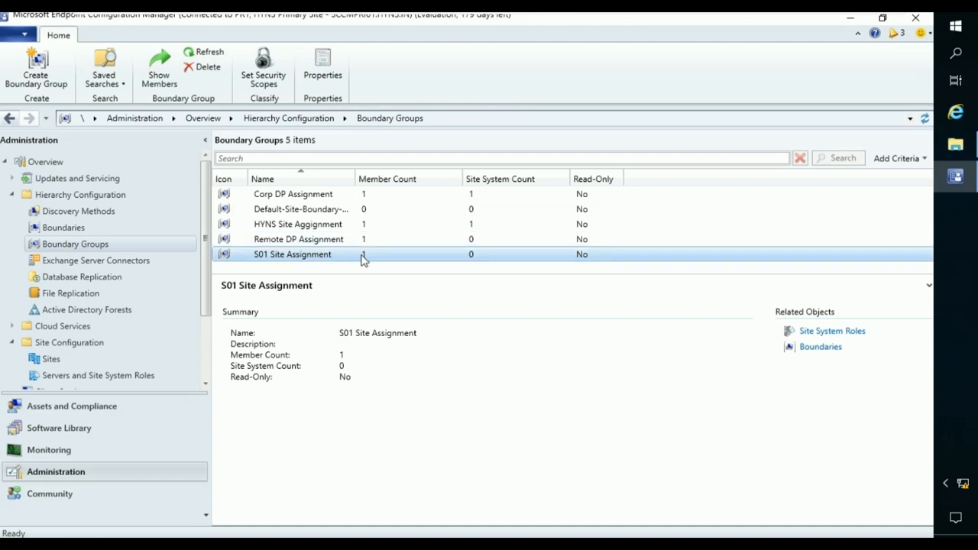
right_click(363, 260)
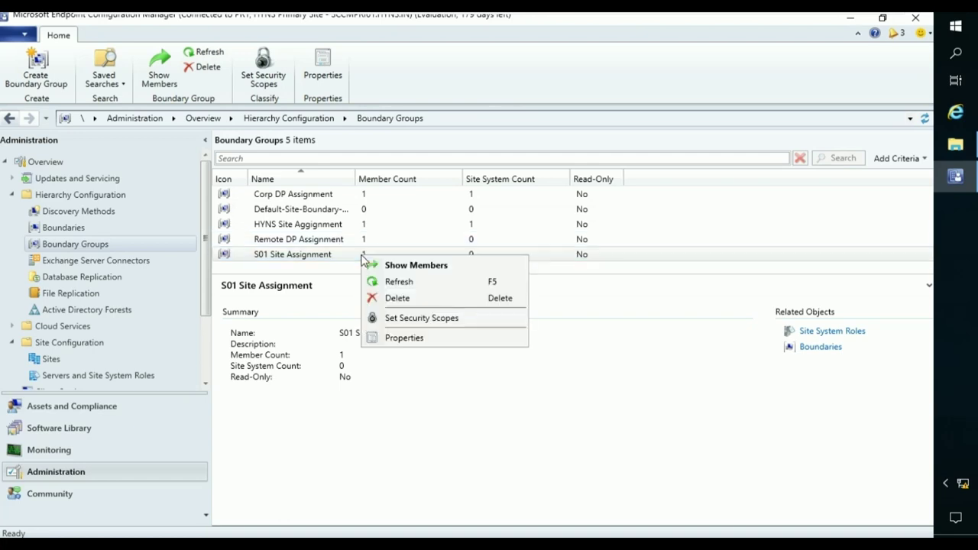
left_click(397, 298)
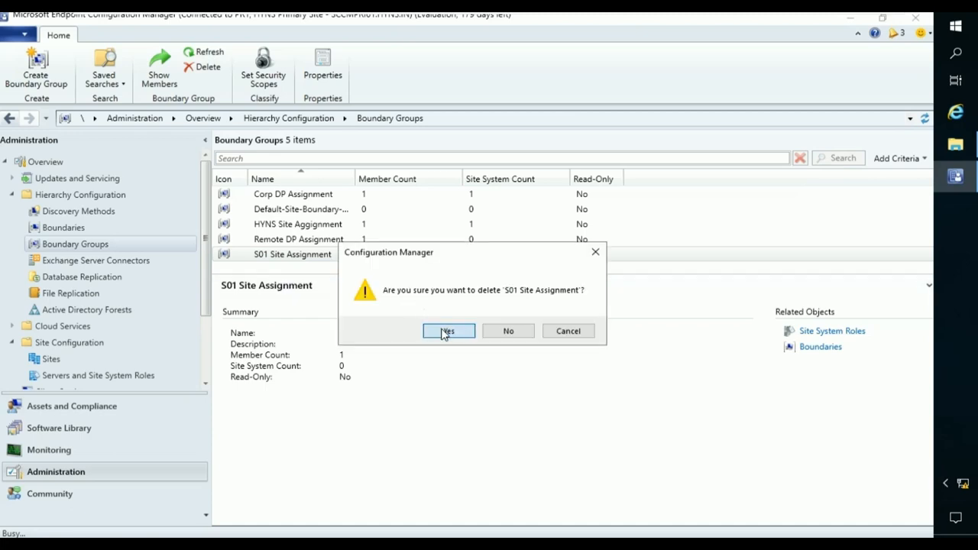
left_click(448, 331)
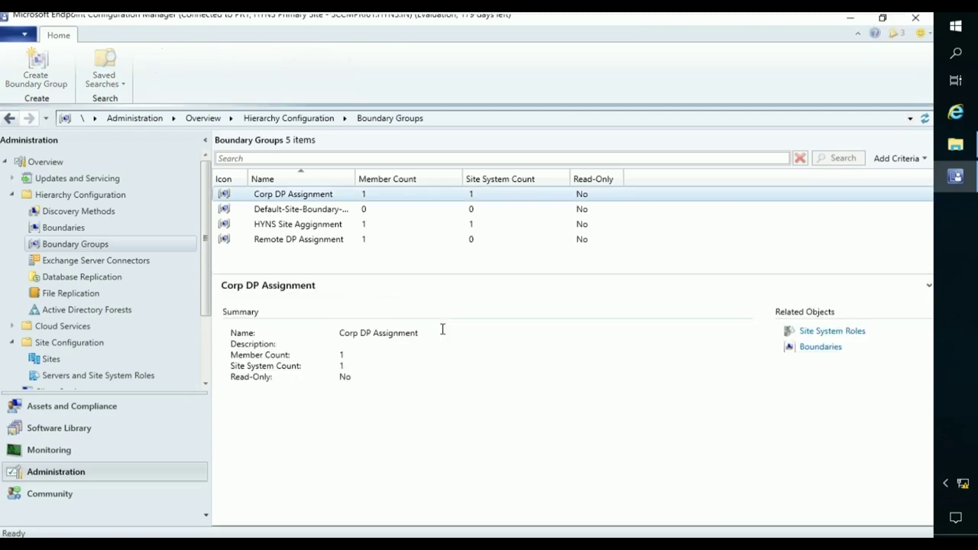
Delete the Remote DP Assignment boundary group and confirm, leaving three groups
left_click(310, 241)
right_click(310, 243)
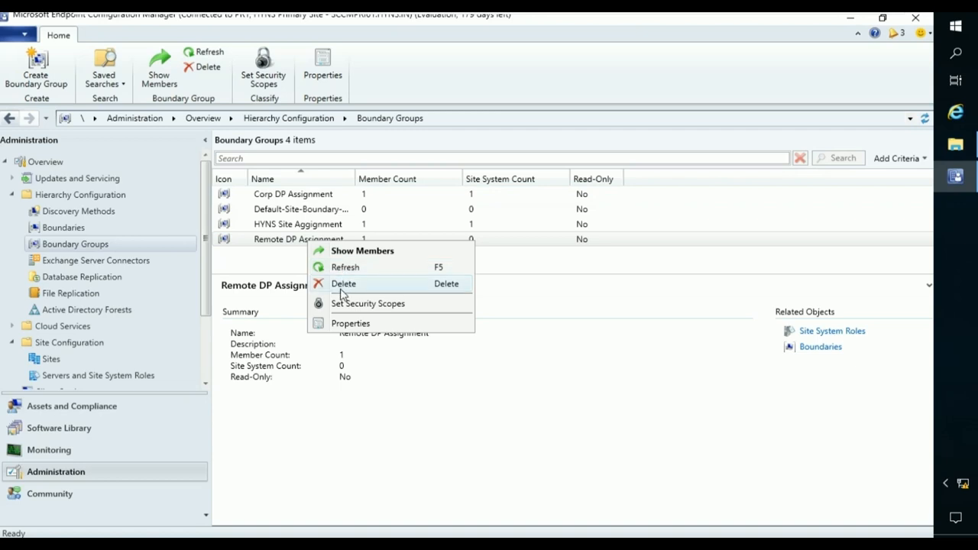
left_click(342, 281)
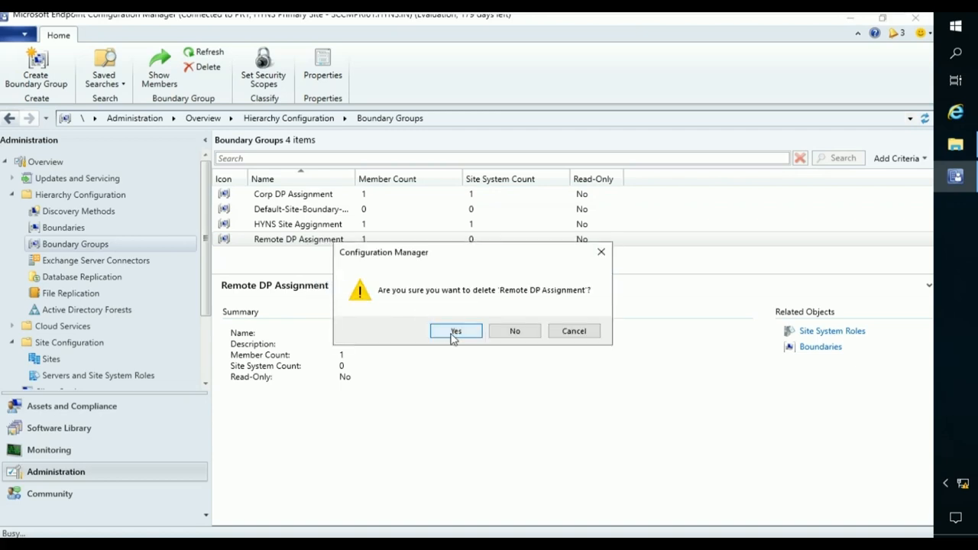
left_click(456, 330)
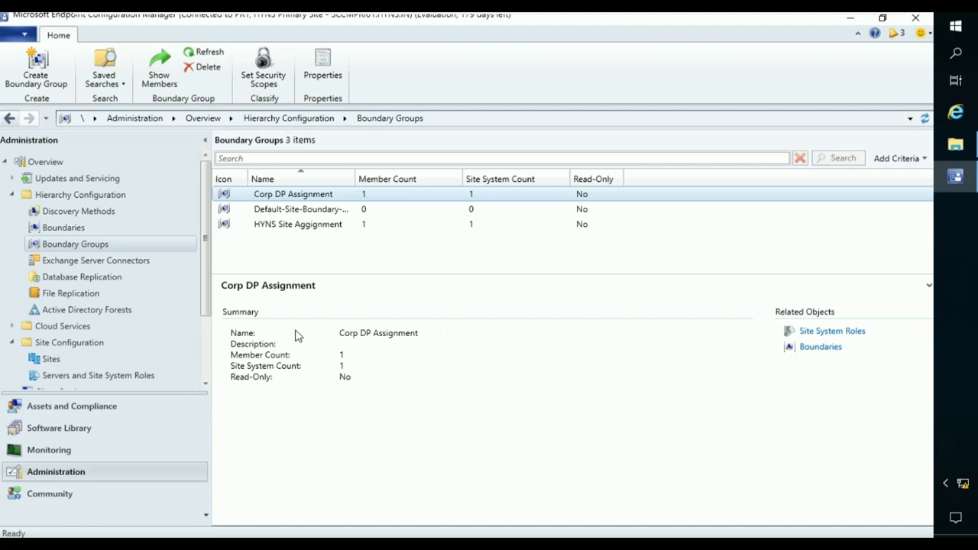
Confirm Database Replication in Monitoring lists no links, then return to the Sites list showing only PR1
left_click(99, 450)
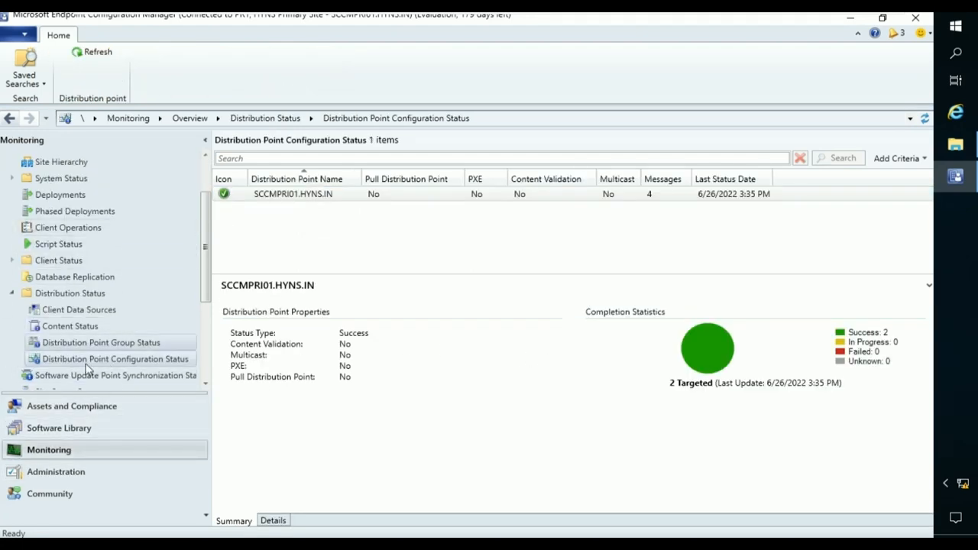
left_click(75, 277)
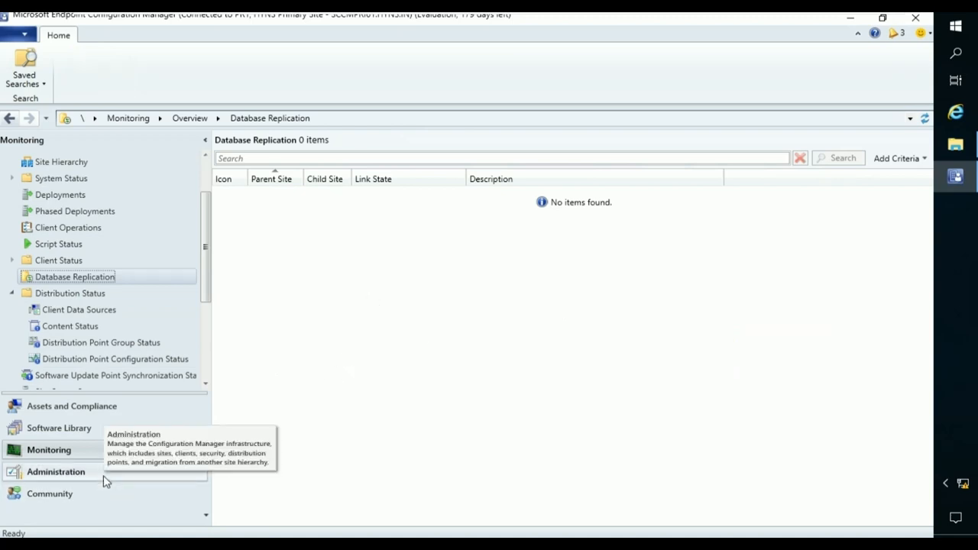
left_click(56, 471)
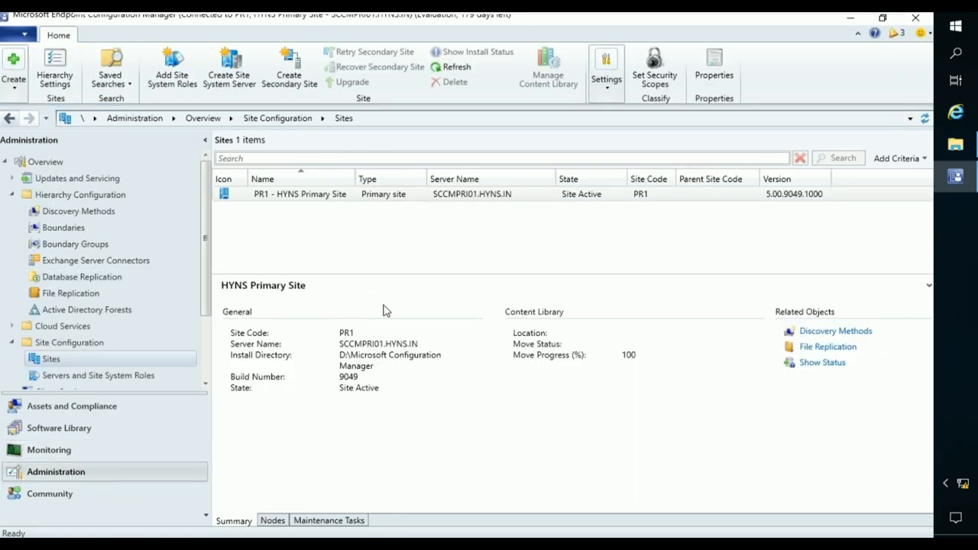